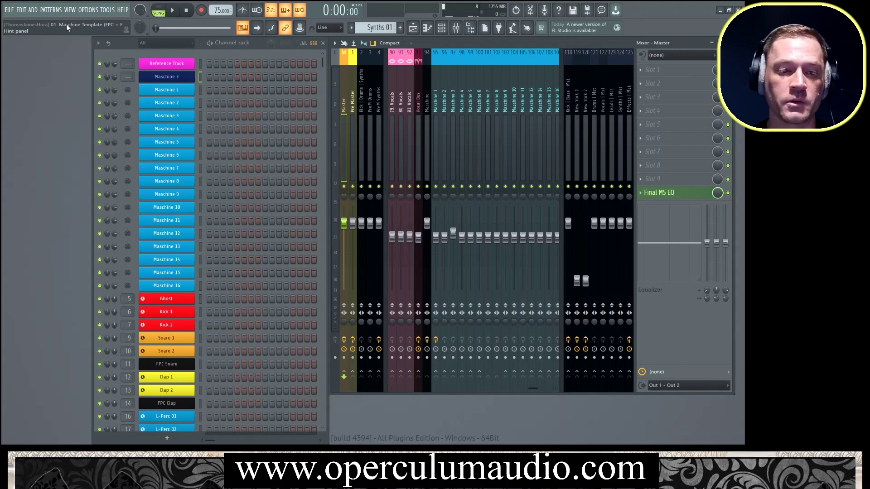
- In Maschine 3, filter the library to Toms and load Tom FunkHause onto empty pad 5
left_click(161, 74)
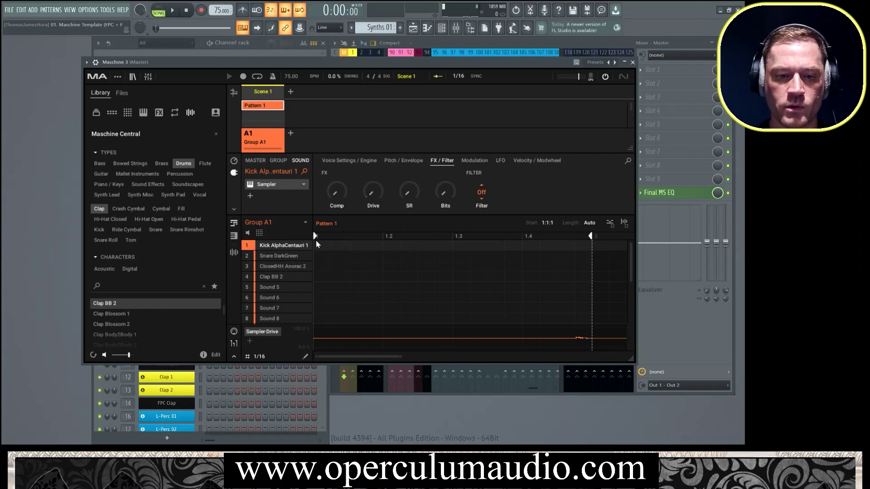
left_click(272, 287)
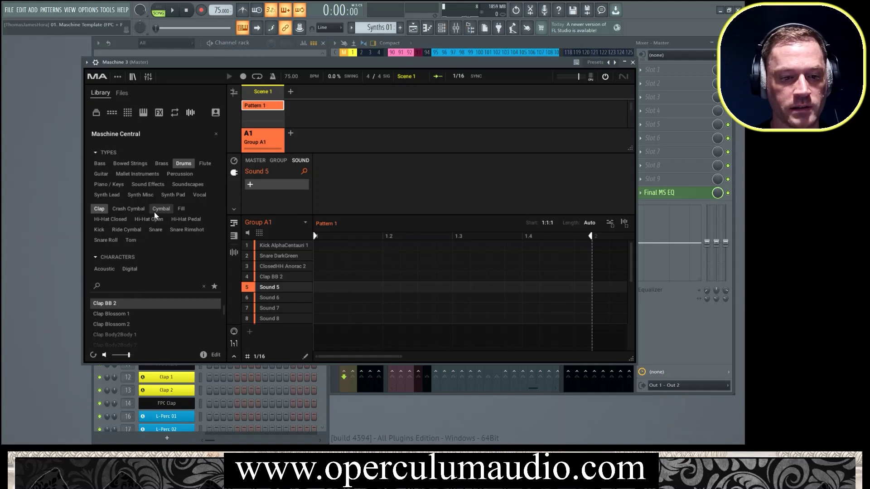
left_click(131, 240)
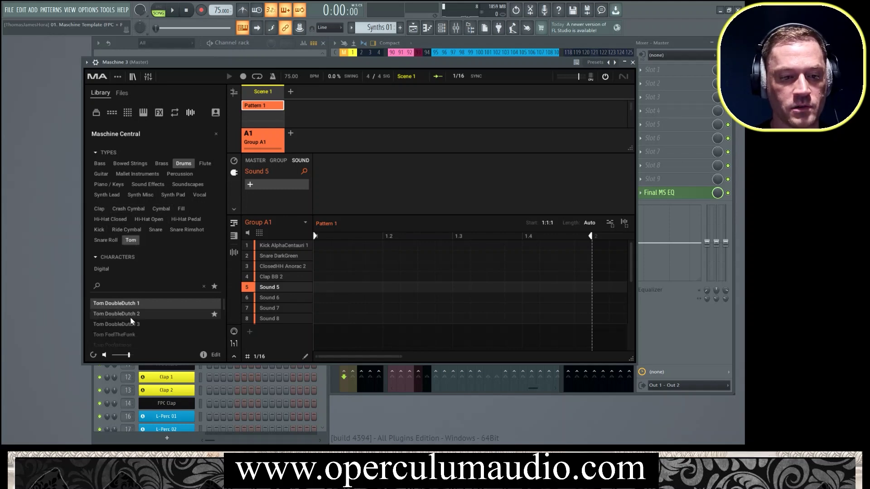
scroll(146, 319, "down", 2)
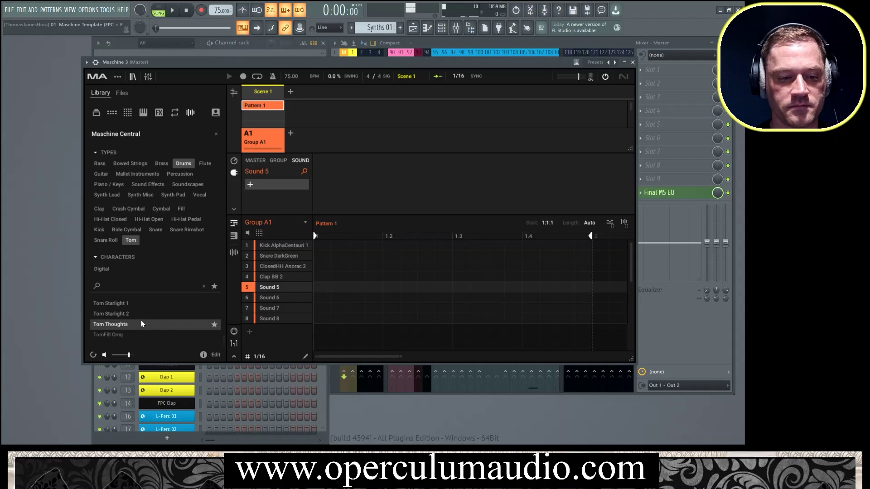
scroll(134, 319, "up", 5)
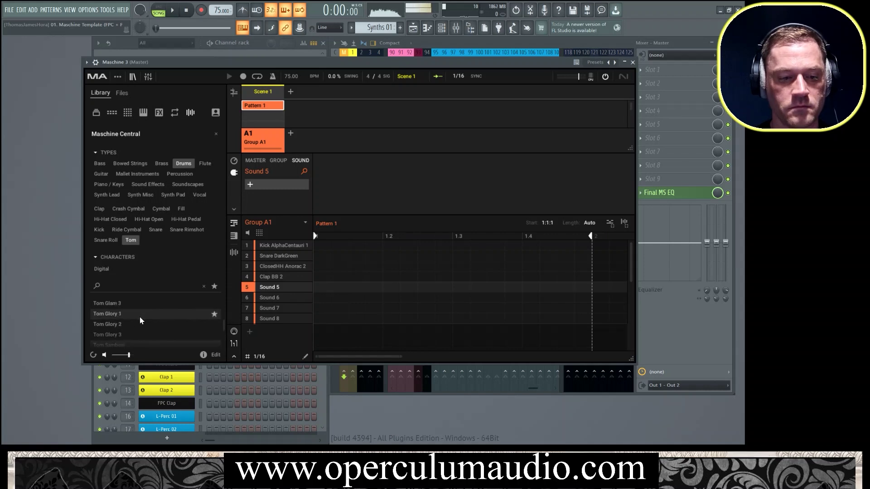
left_click(132, 322)
scroll(136, 318, "up", 1)
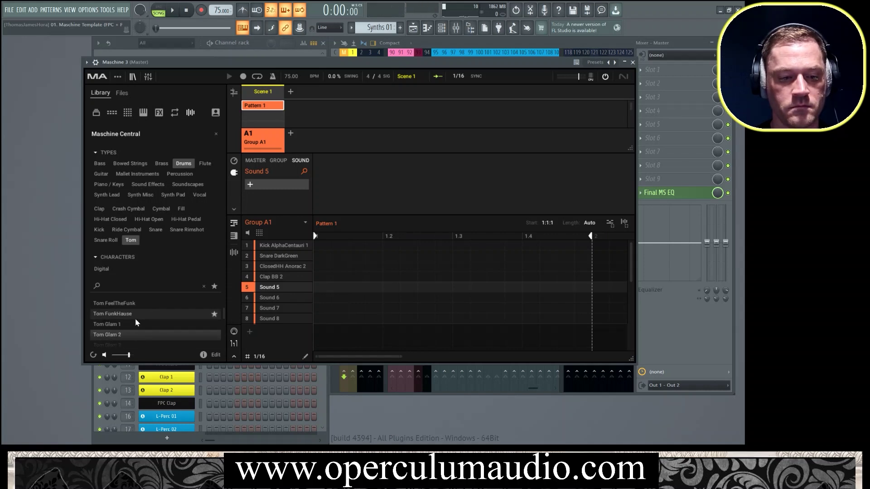
left_click_drag(115, 313, 290, 297)
- Close the Maschine 3 plugin, fill all 16 steps of the Maschine 3 row, and start playback
left_click(632, 62)
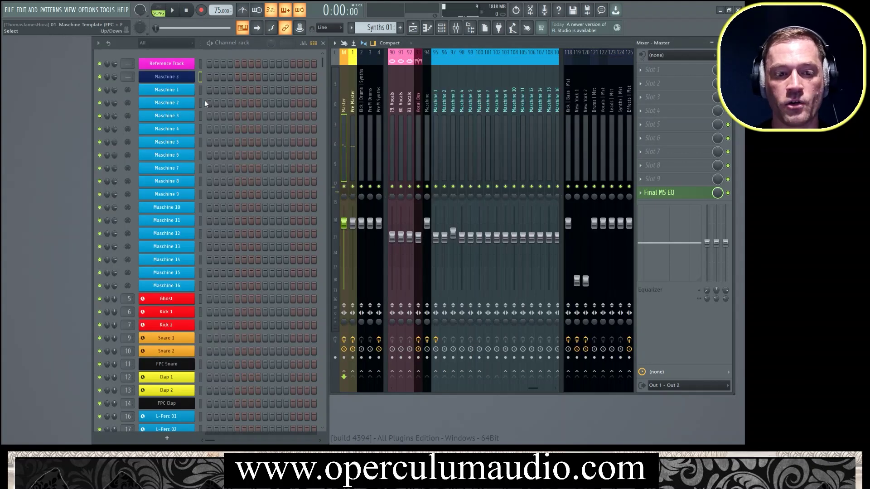
left_click(200, 116)
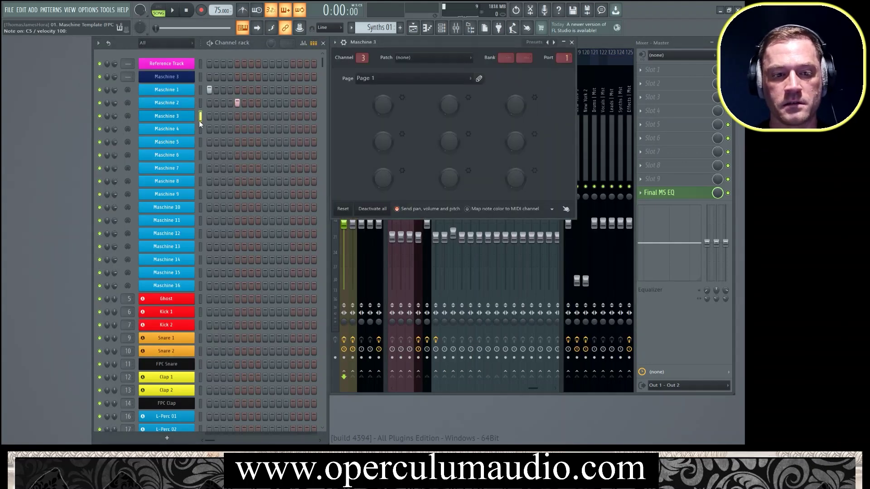
left_click_drag(213, 116, 403, 117)
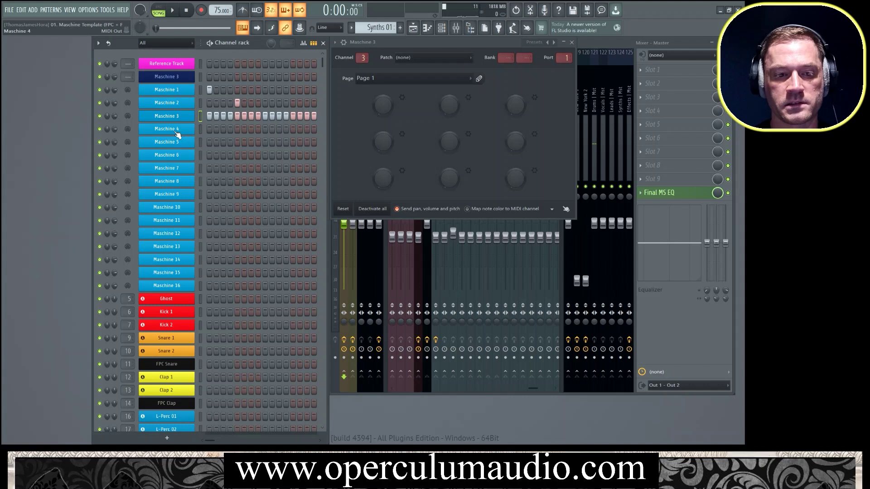
key("space")
- Add hits on the Maschine 4 (step 13), Maschine 5 (step 4) and Maschine 1 (step 14) rows
left_click(237, 129)
left_click(223, 142)
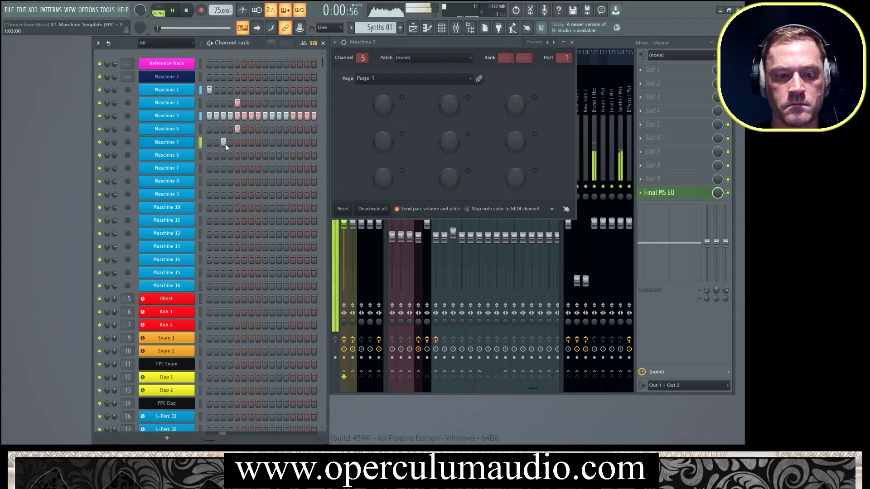
left_click(223, 142)
left_click(230, 141)
left_click(279, 89)
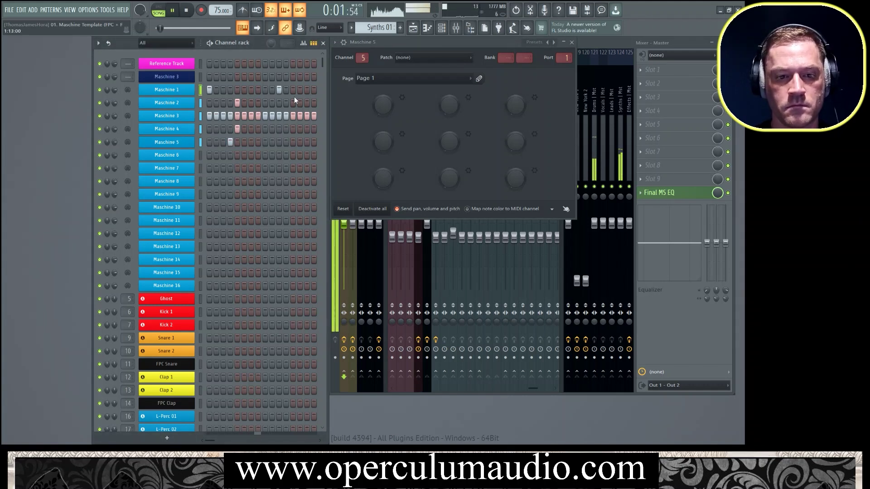
left_click(300, 89)
left_click(293, 129)
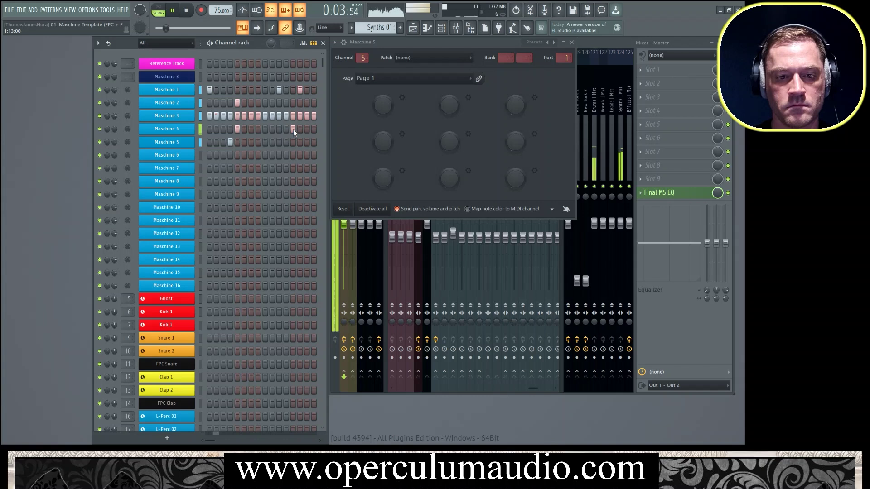
- Close the Maschine 5 window, add a hit on the Maschine 2 row, and stop playback
left_click(572, 42)
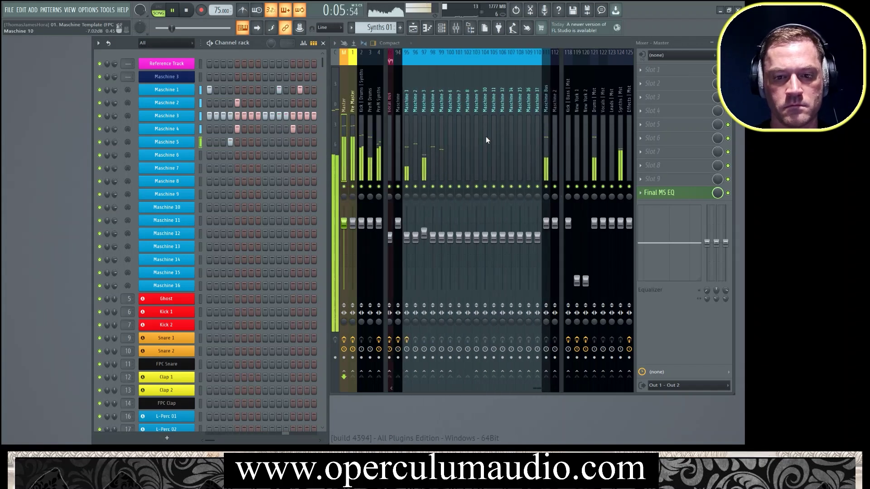
left_click(292, 102)
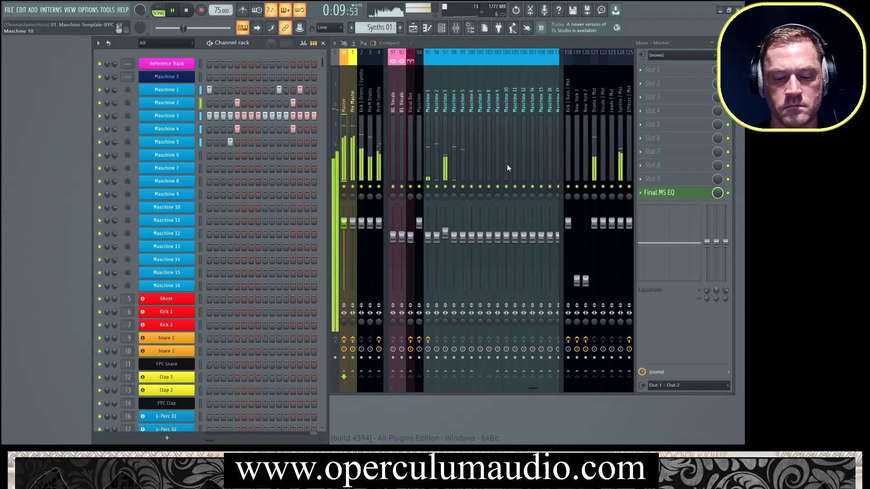
scroll(507, 164, "down", 2)
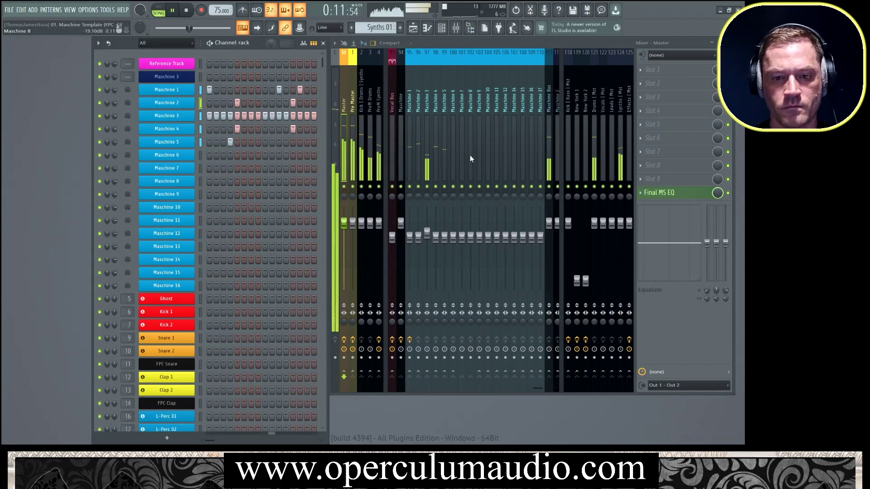
key("space")
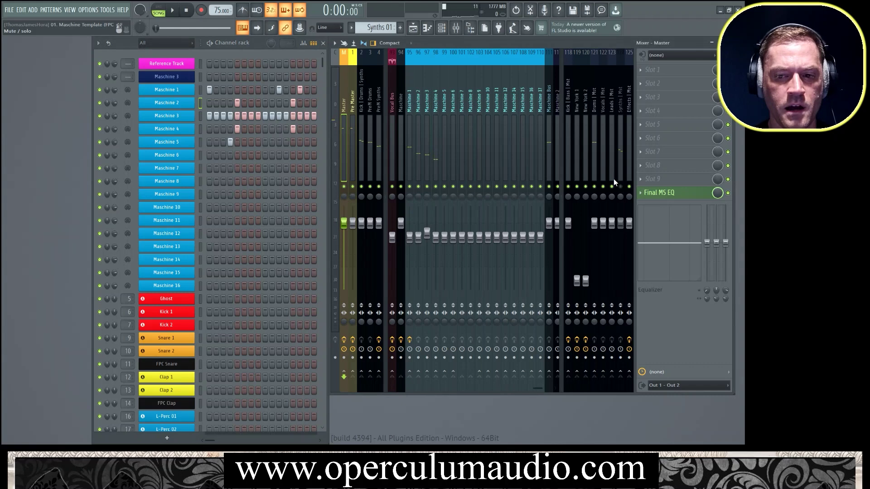
- Reopen the Maschine 3 plugin, select the kick in slot 1, and toggle window focus with F6
scroll(244, 227, "down", 3)
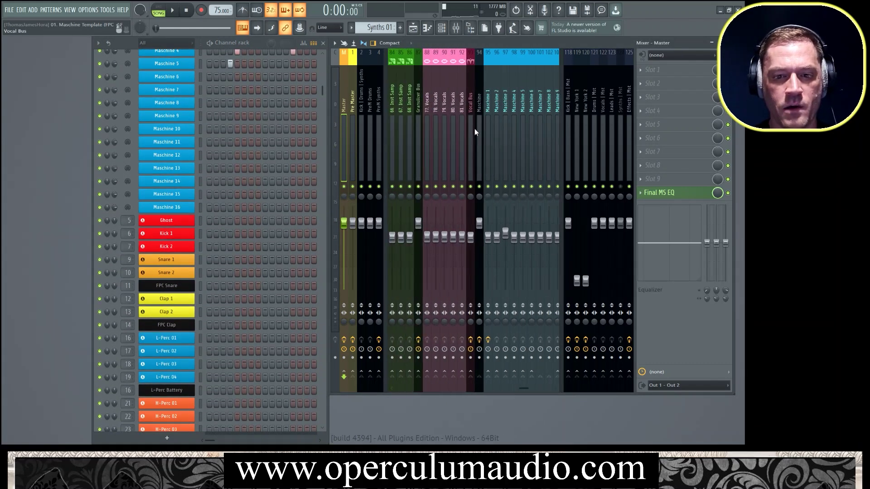
scroll(257, 139, "up", 3)
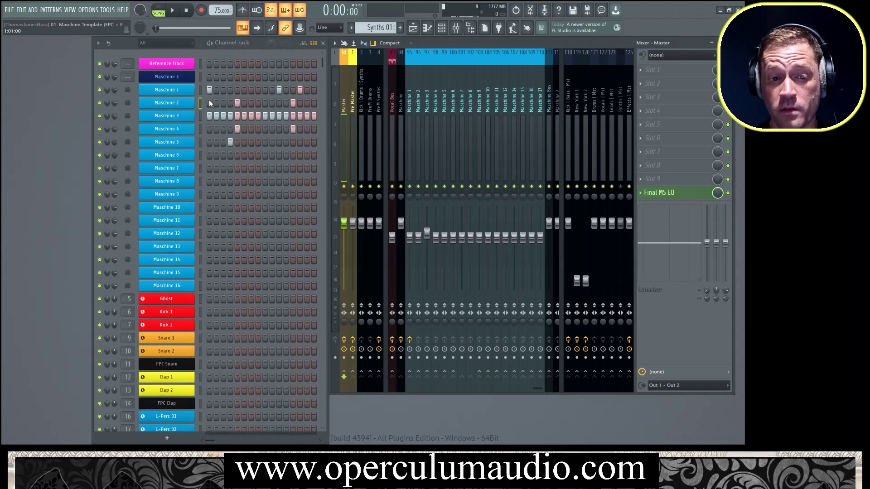
left_click(177, 76)
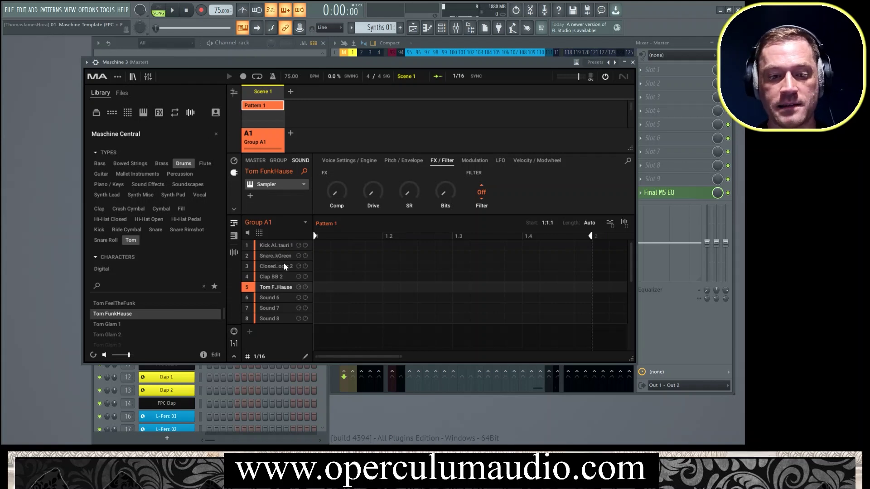
left_click(276, 246)
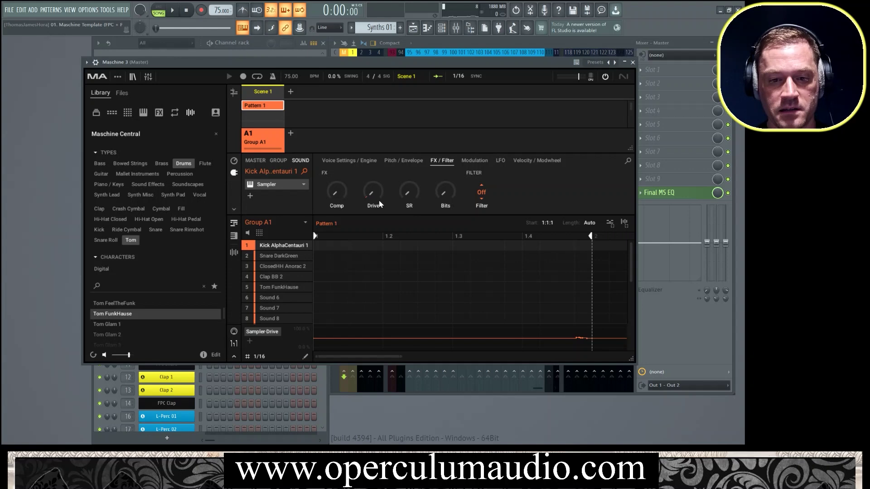
key("F6")
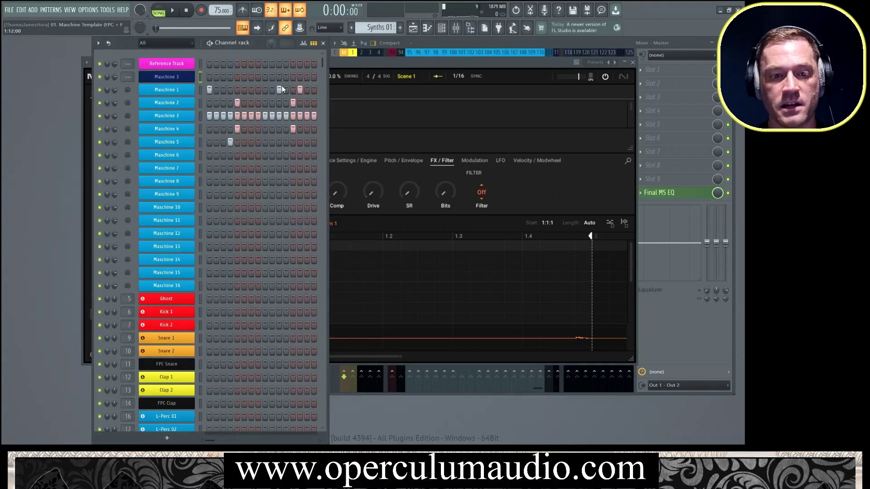
left_click(380, 67)
key("F6")
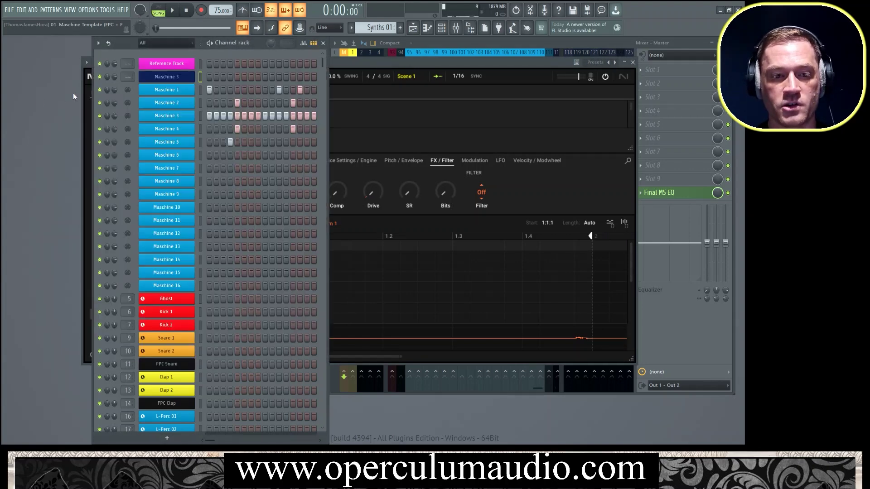
- With playback running, add drive to the kick, then drive and bit-crushing to Snare DarkGreen
left_click(381, 67)
key("space")
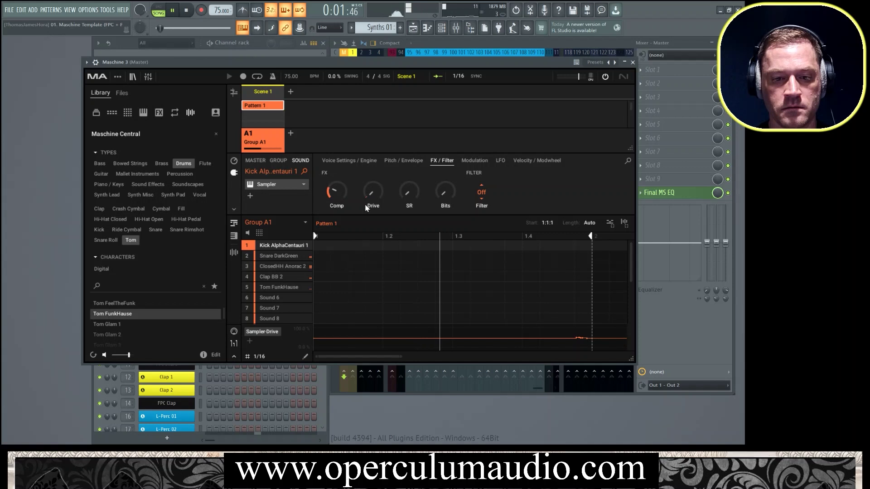
left_click_drag(372, 192, 443, 180)
left_click(280, 257)
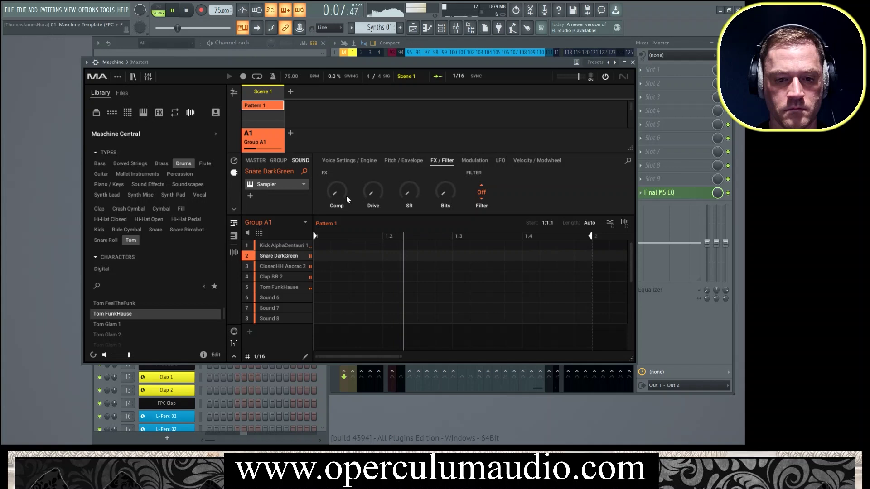
left_click_drag(369, 199, 439, 195)
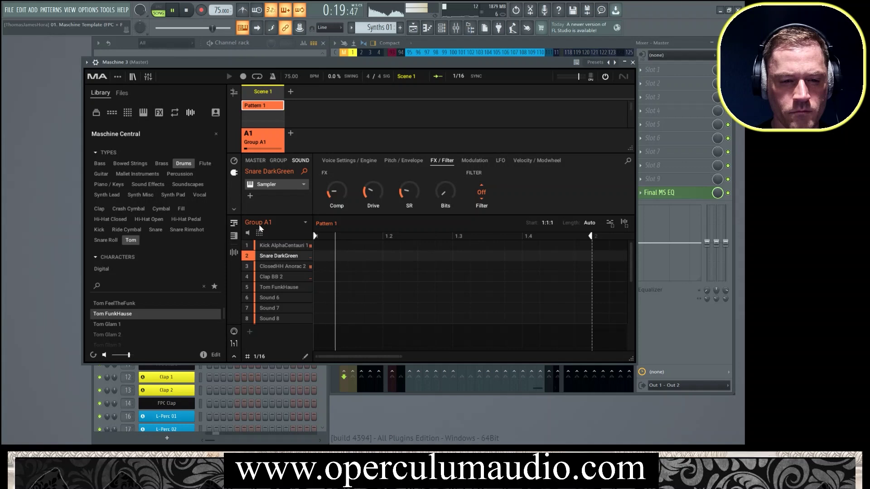
- Trim the Snare DarkGreen sample to about 0.09 s and fade out its tail
left_click(234, 251)
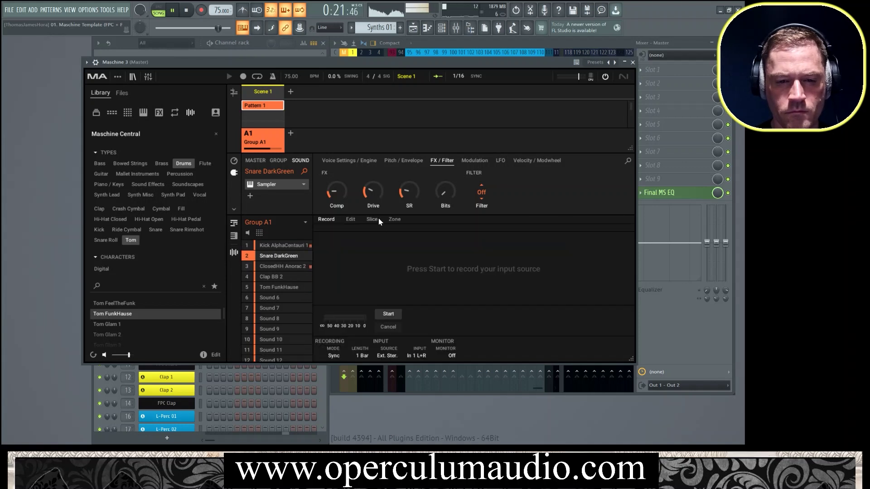
left_click(352, 220)
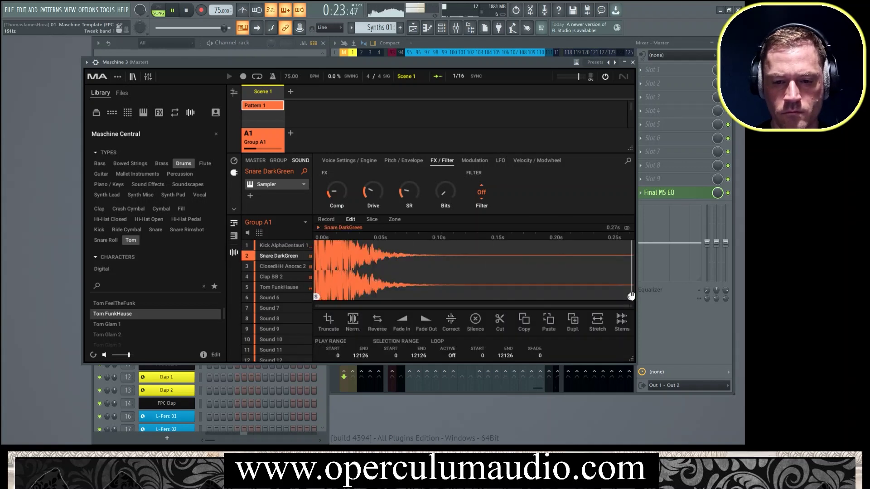
left_click_drag(631, 297, 420, 297)
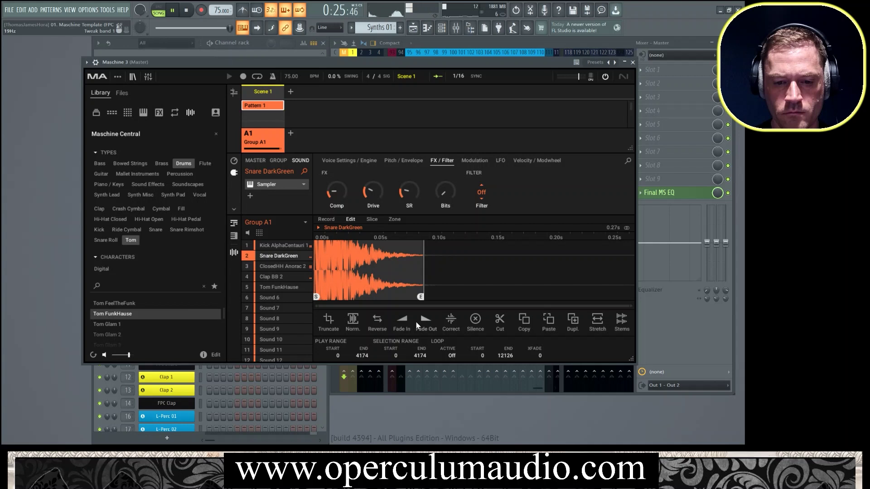
left_click(426, 321)
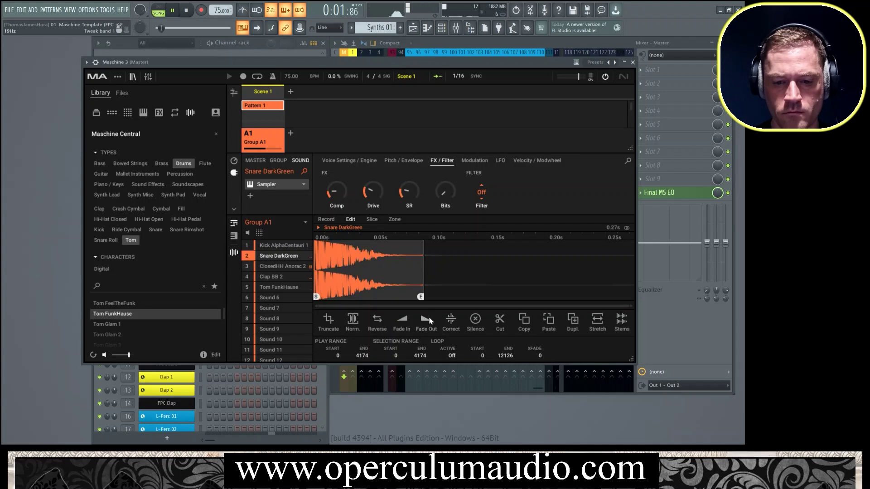
left_click_drag(416, 295, 389, 297)
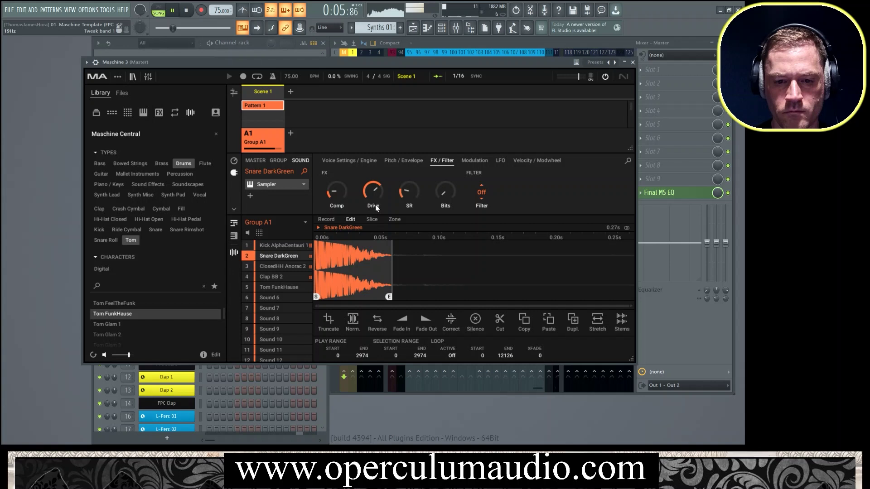
- Trim the ClosedHH Anorac 2 sample shorter and add sample-rate reduction and compression
left_click(277, 267)
left_click_drag(629, 296, 375, 297)
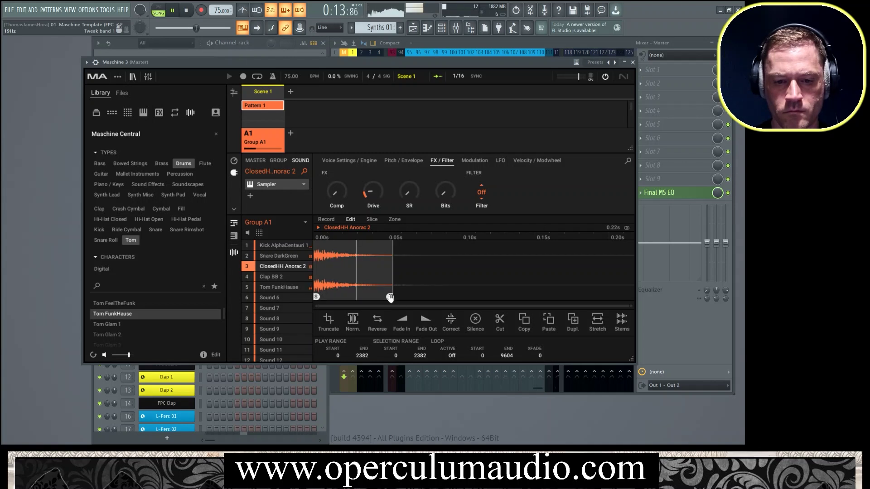
left_click_drag(389, 297, 386, 297)
mouse_move(409, 191)
left_mouse_down()
mouse_move(444, 200)
mouse_move(401, 178)
left_mouse_up()
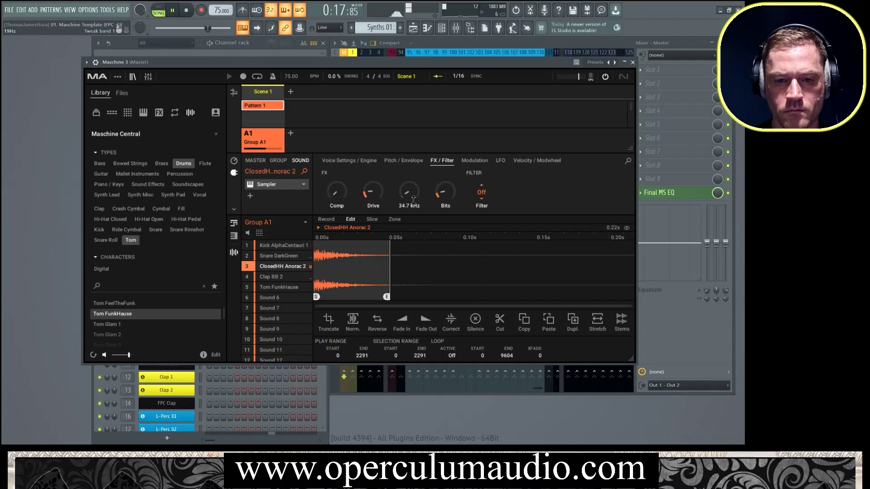
left_click_drag(334, 190, 334, 180)
- Trim the Clap BB 2 sample end to 7111 and raise its Drive to 9.0%
left_click(276, 276)
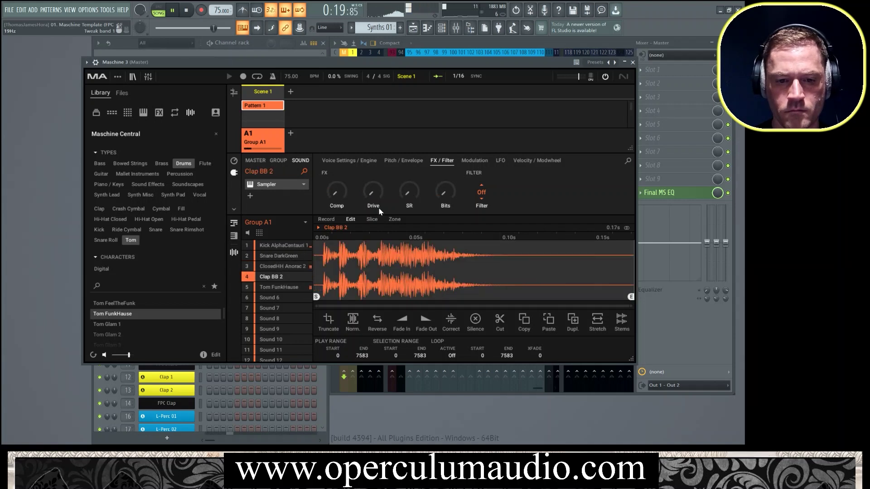
left_click_drag(631, 298, 611, 297)
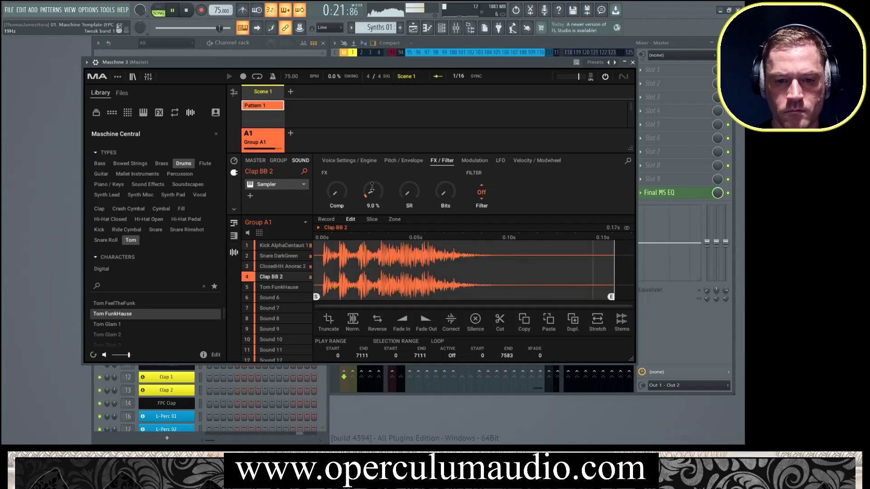
left_click_drag(372, 187, 371, 180)
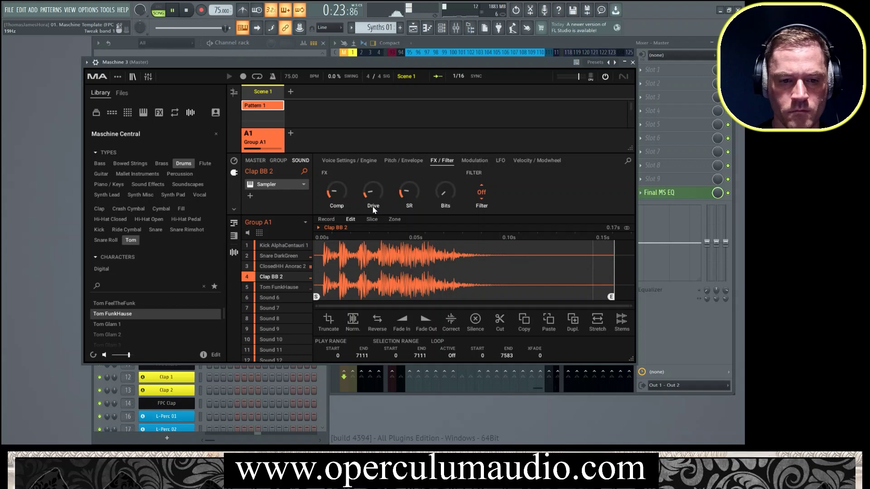
- Stop playback, close the Maschine window, view the Maschine 1 track's effect chain, and replay
key("space")
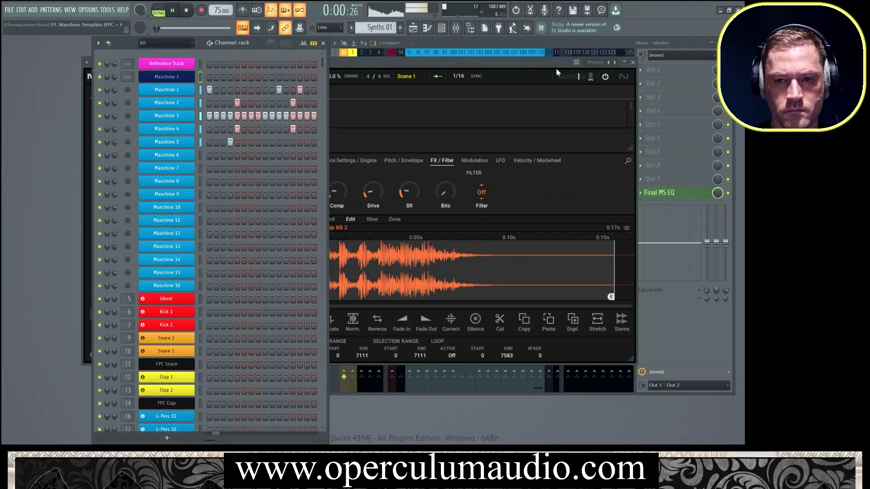
left_click(632, 62)
left_click(401, 150)
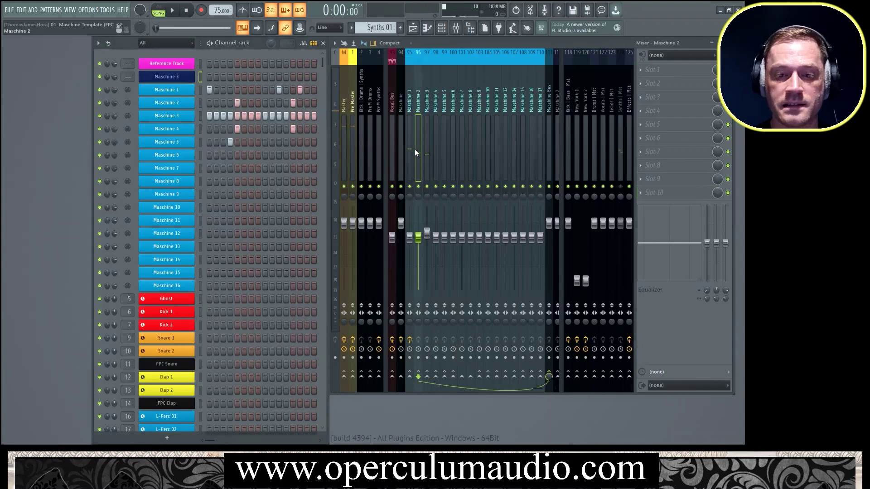
left_click(409, 153)
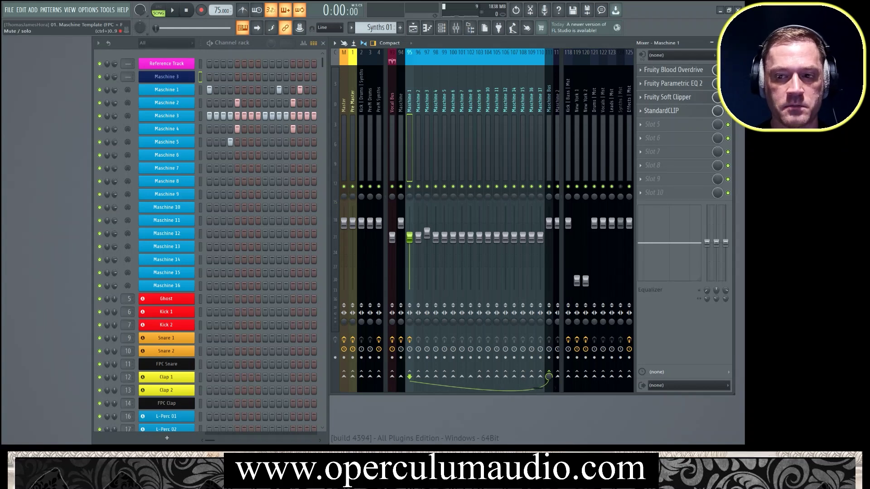
key("space")
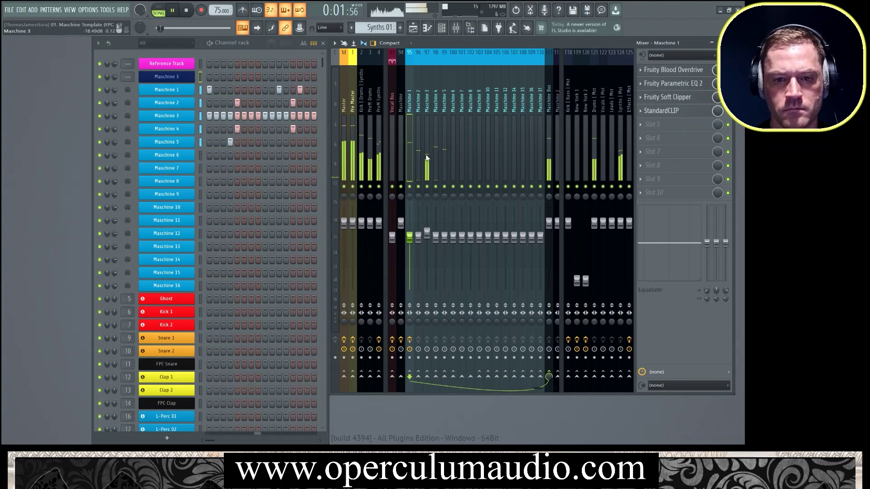
scroll(475, 151, "down", 2)
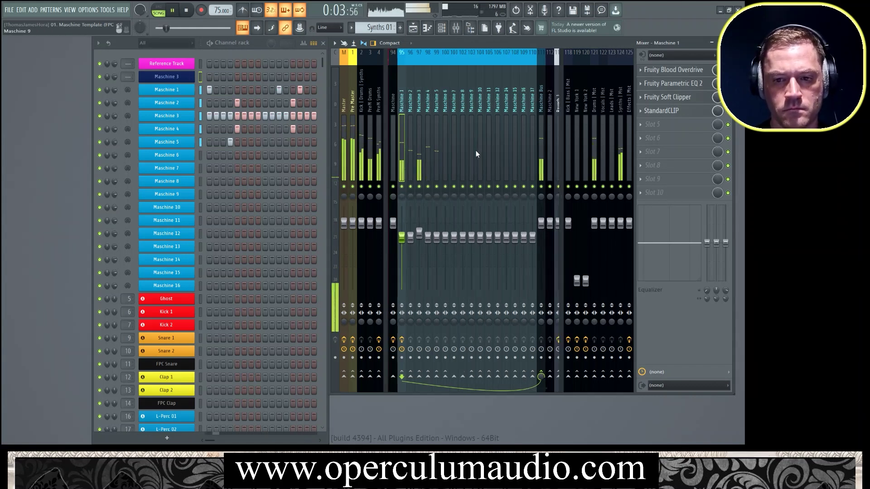
scroll(474, 151, "up", 3)
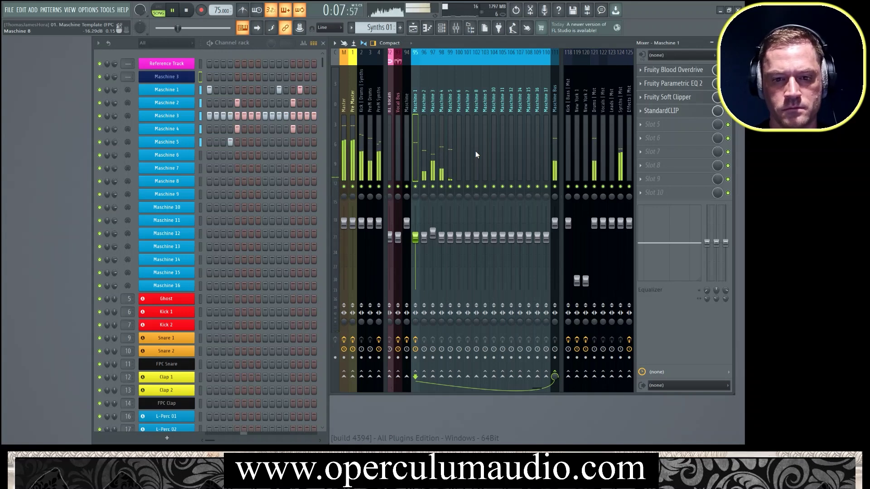
- Briefly view the Playlist arrangement with F5 and scroll through its tracks
key("F5")
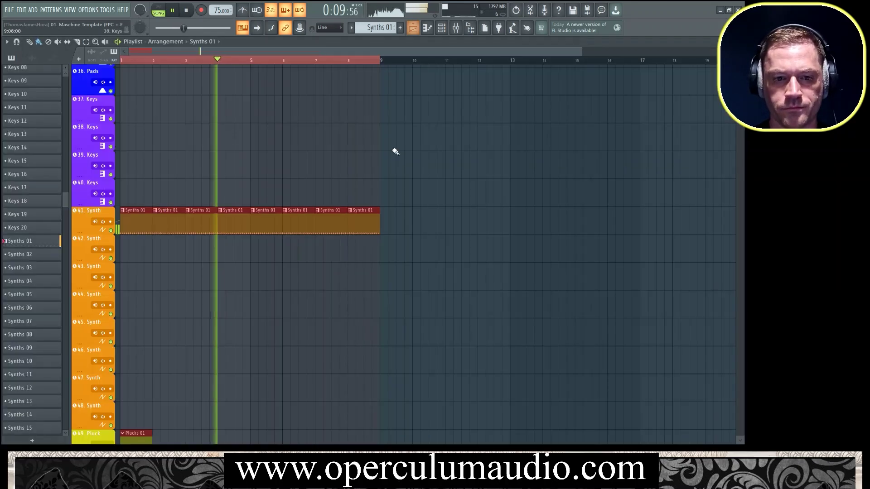
scroll(374, 182, "down", 8)
scroll(374, 182, "down", 5)
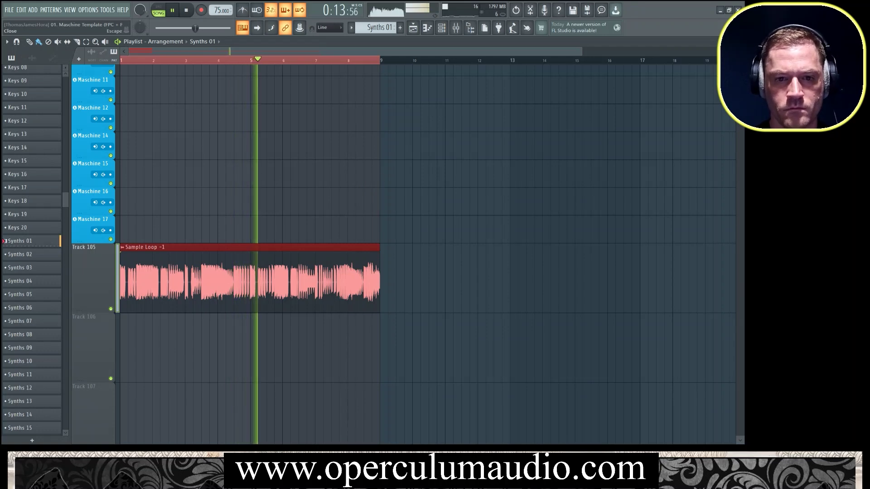
key("F5")
- Inspect the Pre Master and 78 Vocals mixer tracks, stop playback, and reopen the Playlist
scroll(467, 137, "up", 6)
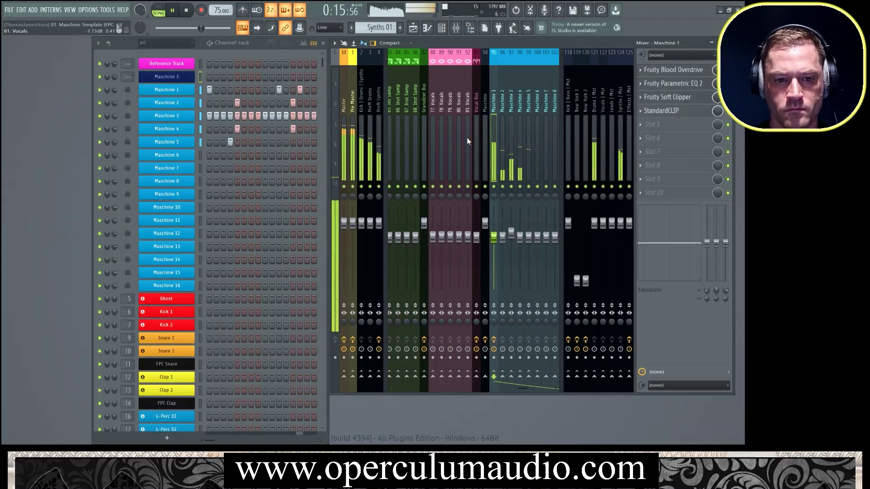
left_click(349, 142)
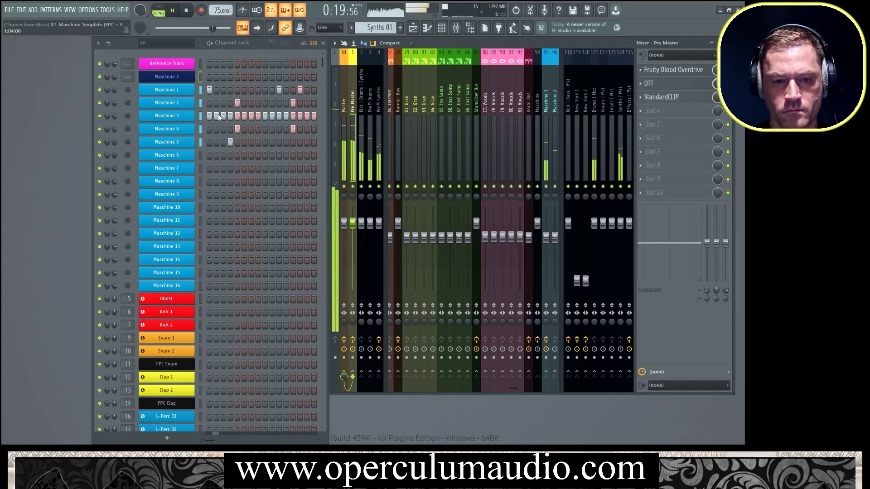
left_click(494, 144)
scroll(494, 144, "down", 5)
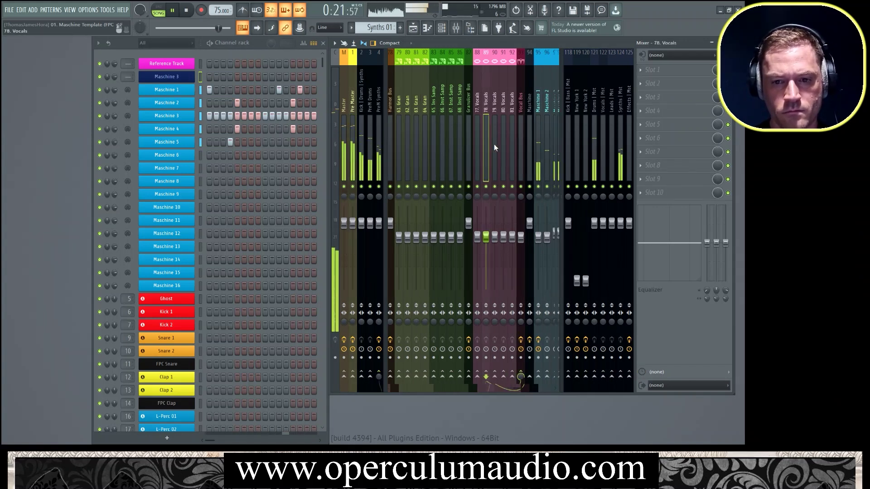
key("space")
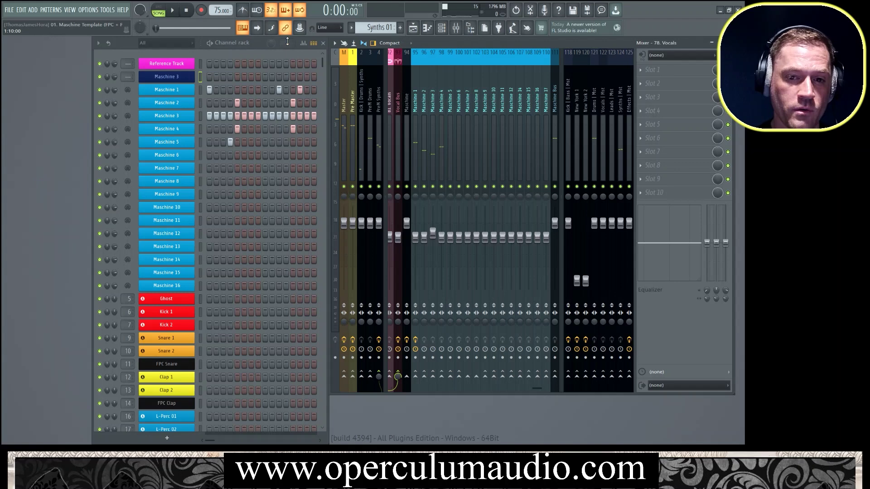
key("F5")
- Scroll through the Playlist's empty Maschine tracks, then close the Playlist
scroll(279, 211, "down", 10)
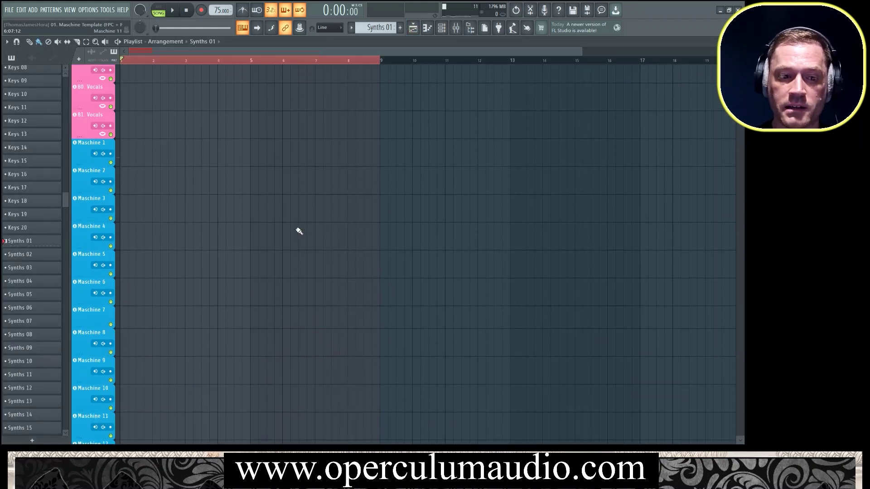
scroll(293, 236, "up", 20)
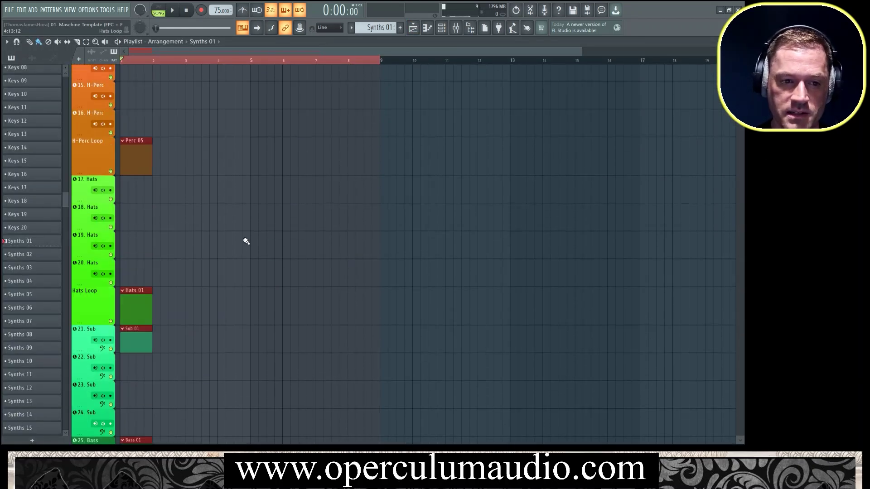
scroll(246, 242, "up", 3)
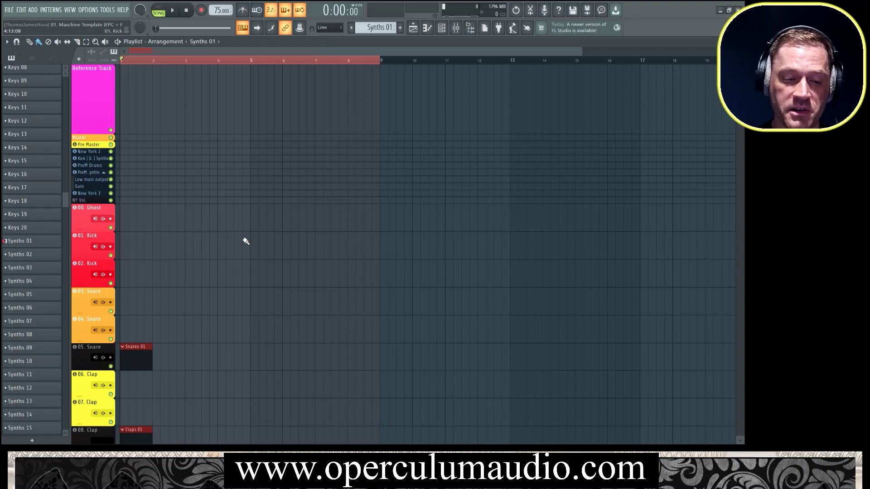
scroll(241, 241, "down", 20)
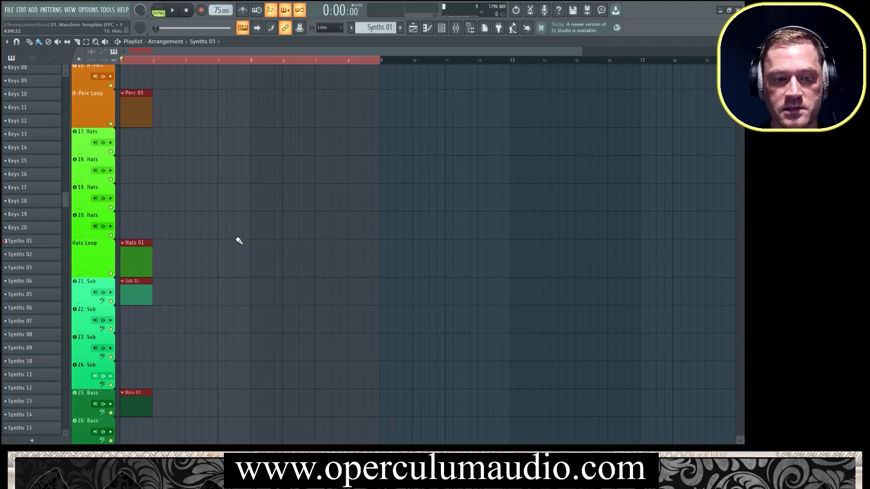
scroll(200, 245, "up", 15)
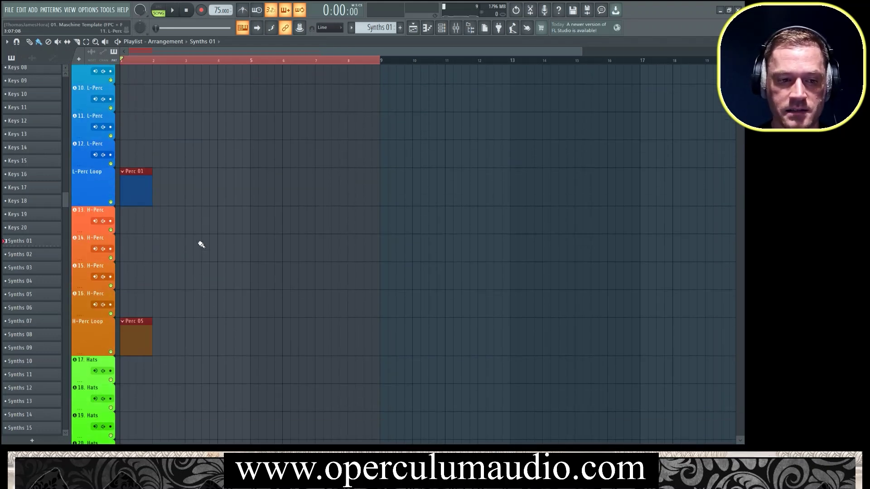
left_click(739, 41)
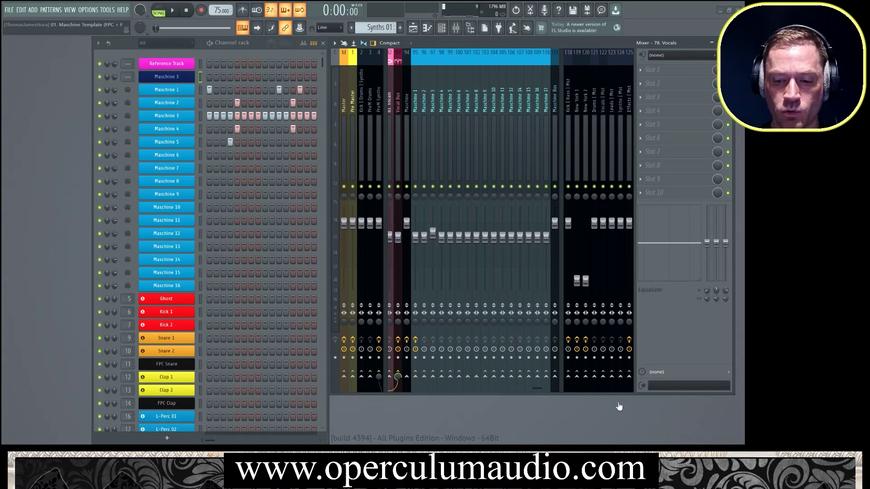
- Switch to the Operculum Audio homepage and scroll to the product grid with the $49.99 Maschine template
key("alt+Tab")
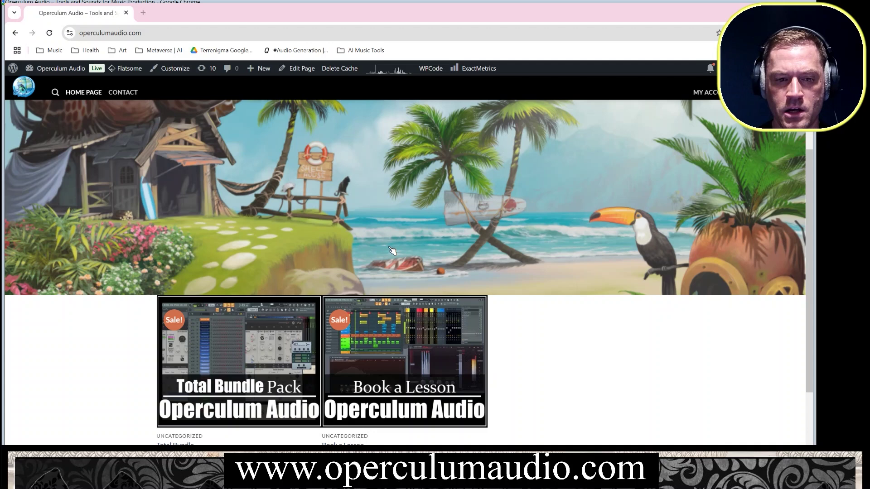
scroll(569, 250, "down", 3)
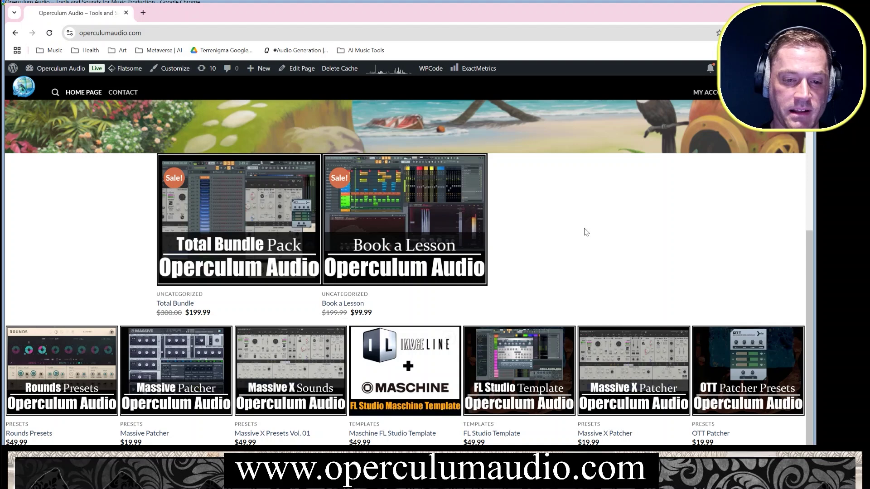
mouse_move(401, 207)
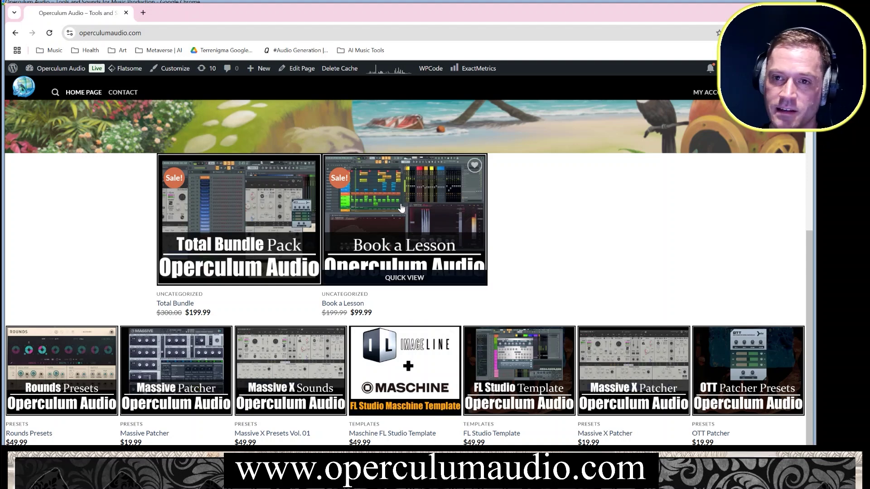